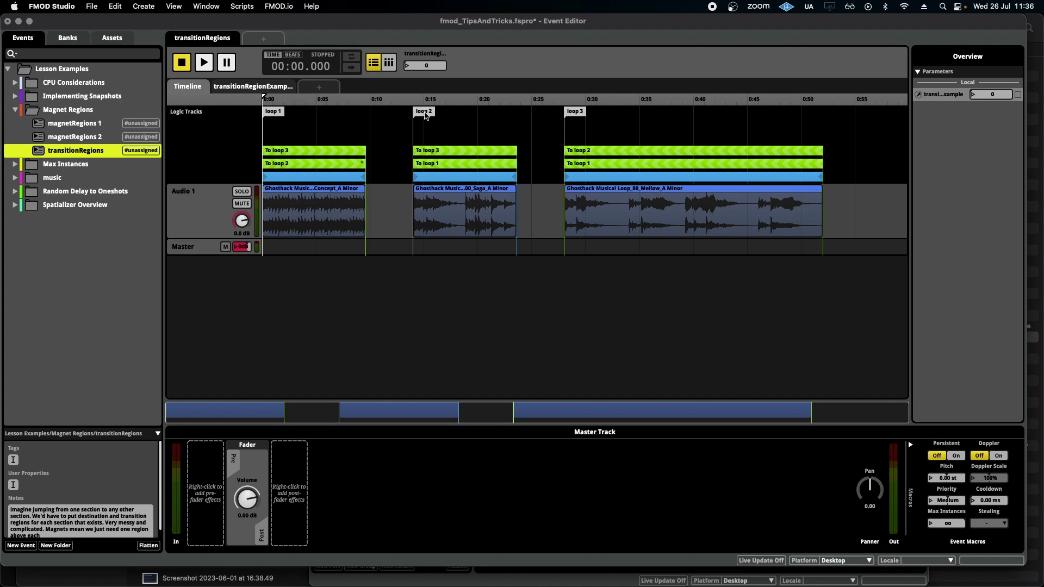
# - Inspect the Concept, Saga and Mellow clips' properties in transitionRegions, then clear the clip selection
pyautogui.click(290, 204)
pyautogui.click(460, 210)
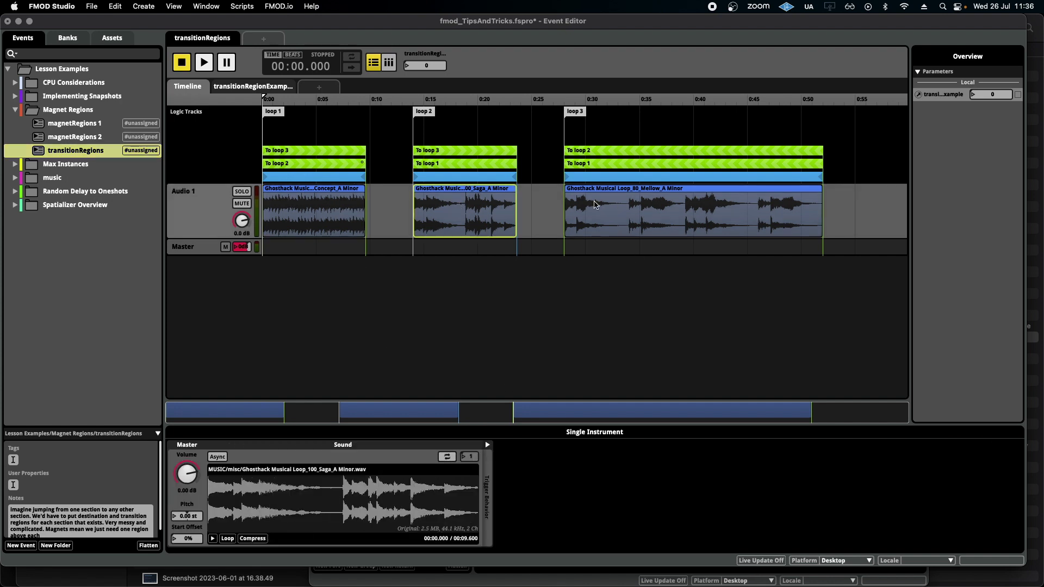
pyautogui.click(595, 205)
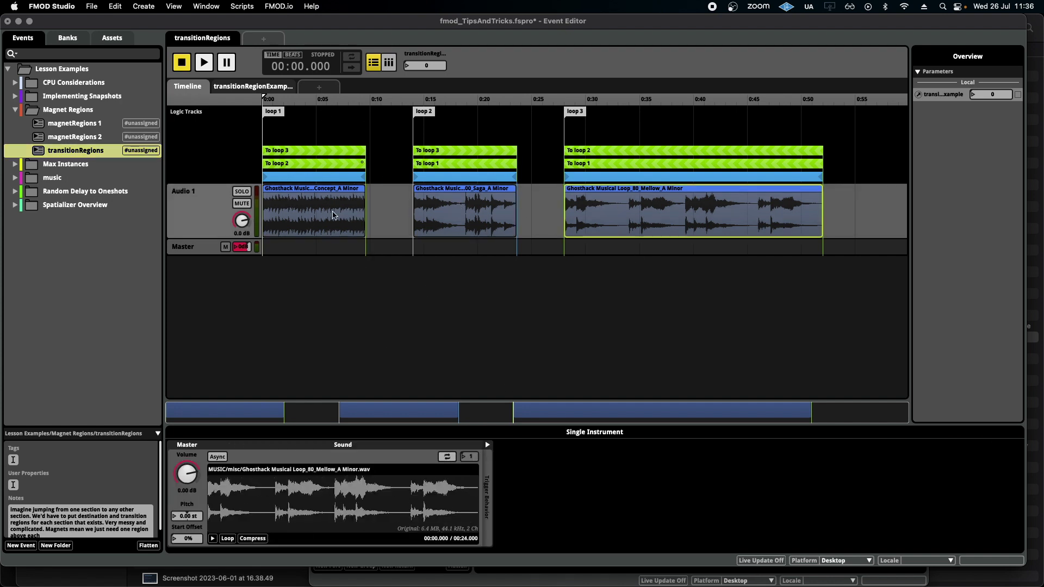
pyautogui.click(320, 223)
pyautogui.click(448, 217)
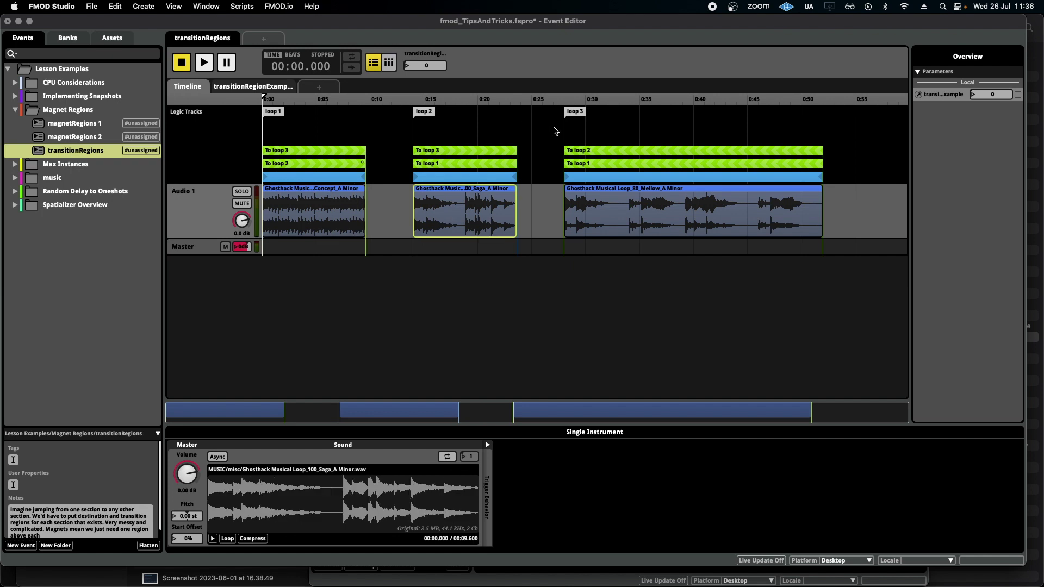
pyautogui.click(611, 198)
pyautogui.click(456, 183)
pyautogui.click(592, 202)
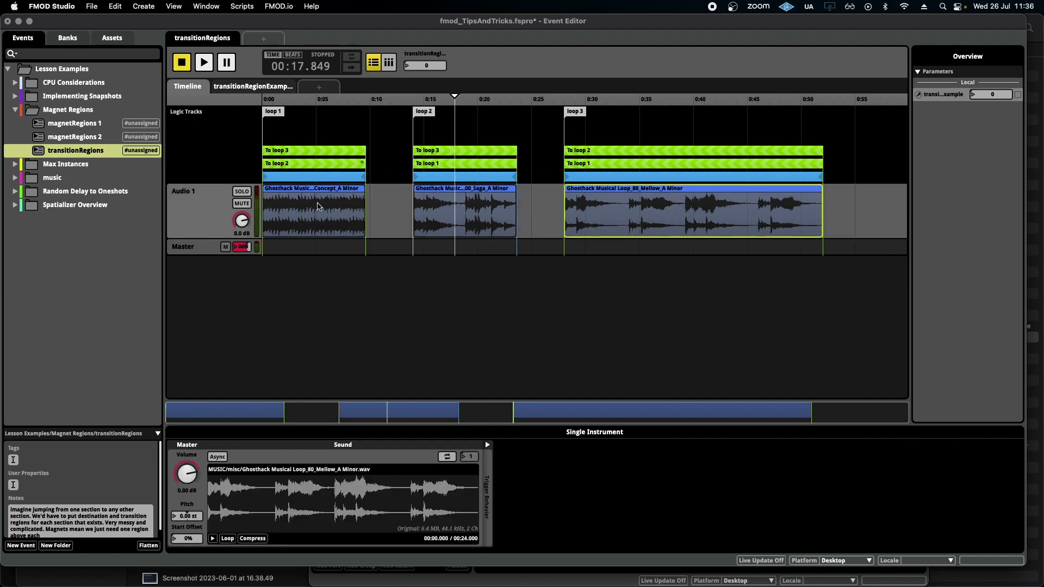
pyautogui.click(320, 208)
pyautogui.click(460, 208)
pyautogui.click(631, 211)
pyautogui.click(294, 200)
pyautogui.click(463, 206)
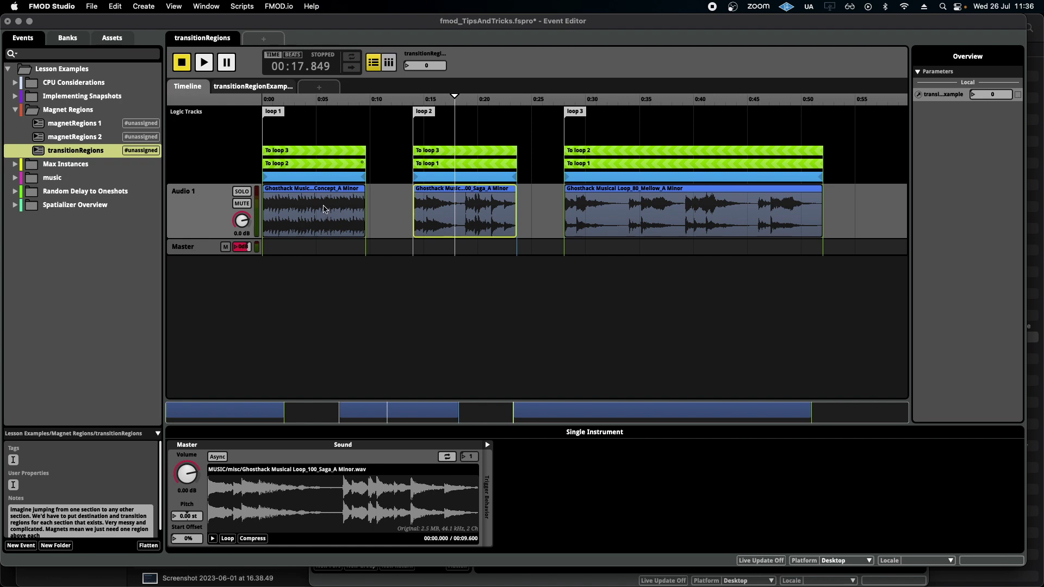
pyautogui.click(326, 209)
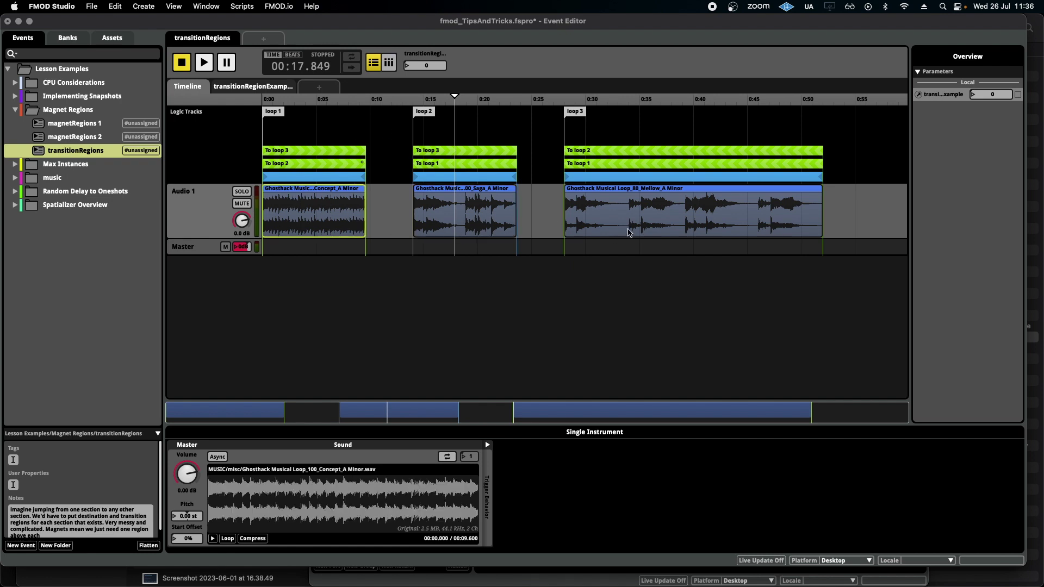
pyautogui.click(630, 233)
pyautogui.click(458, 206)
pyautogui.click(625, 219)
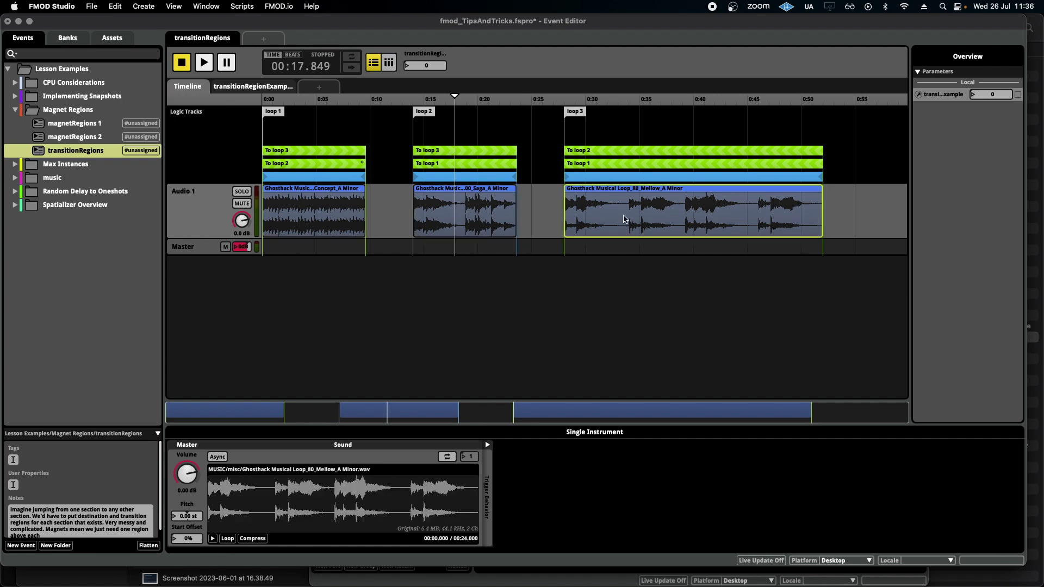
pyautogui.click(355, 189)
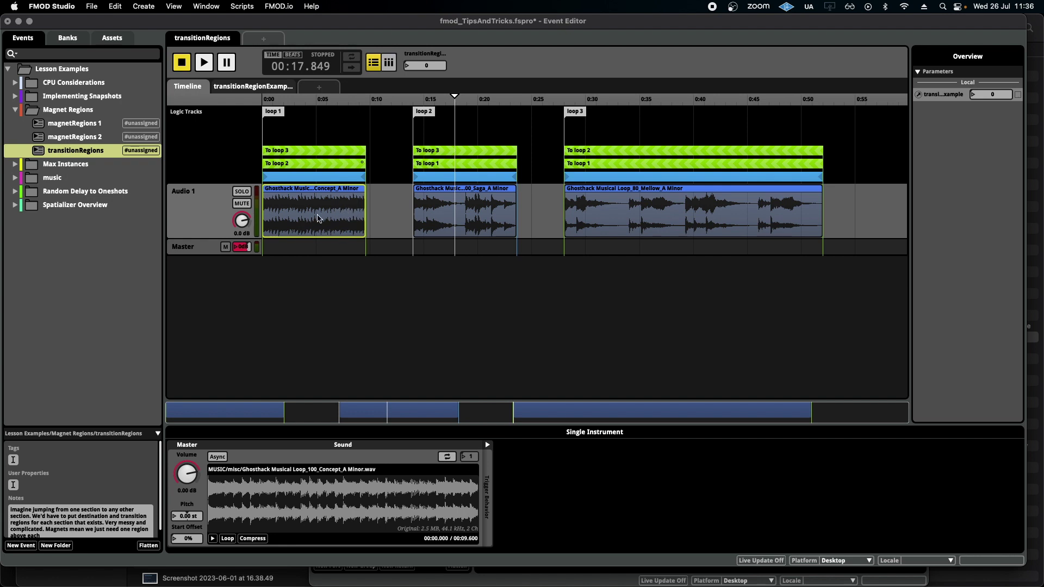
pyautogui.click(442, 205)
pyautogui.click(625, 197)
pyautogui.click(852, 196)
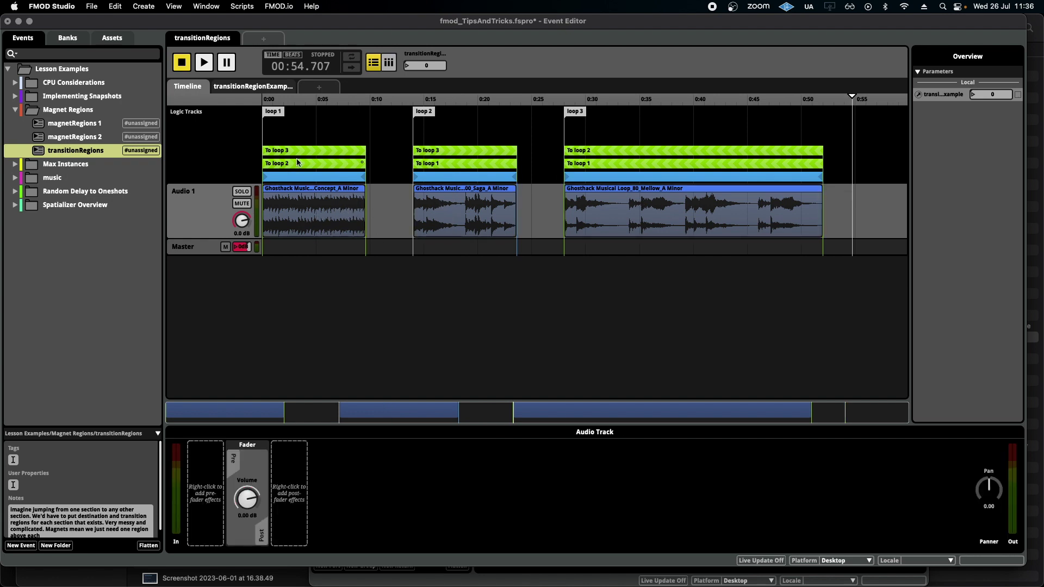
# - Inspect the To loop 2 and To loop 1 transition regions and the loop 3 looping region
pyautogui.click(314, 166)
pyautogui.click(509, 157)
pyautogui.click(588, 153)
pyautogui.click(590, 164)
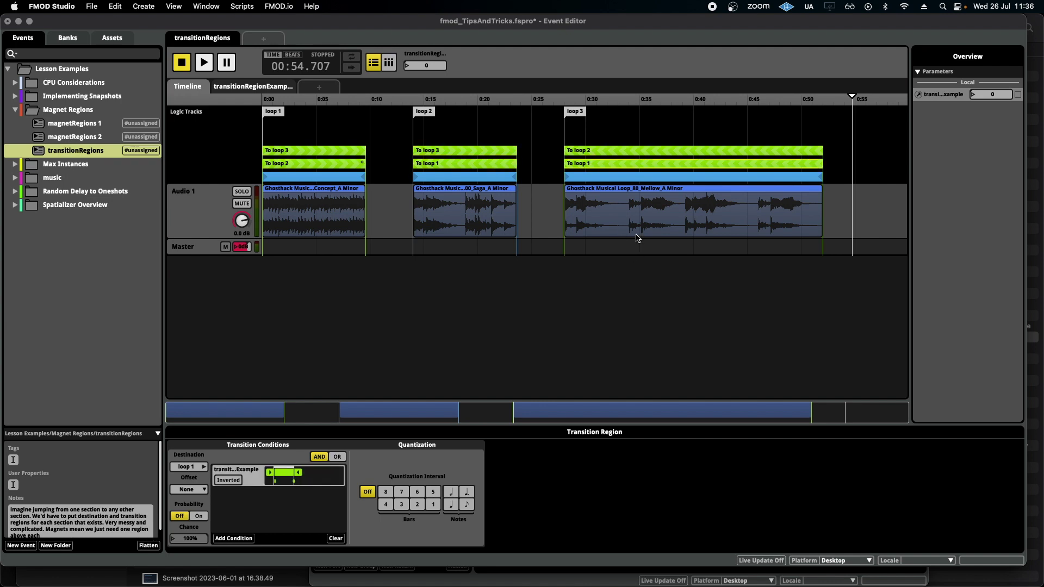
pyautogui.click(596, 178)
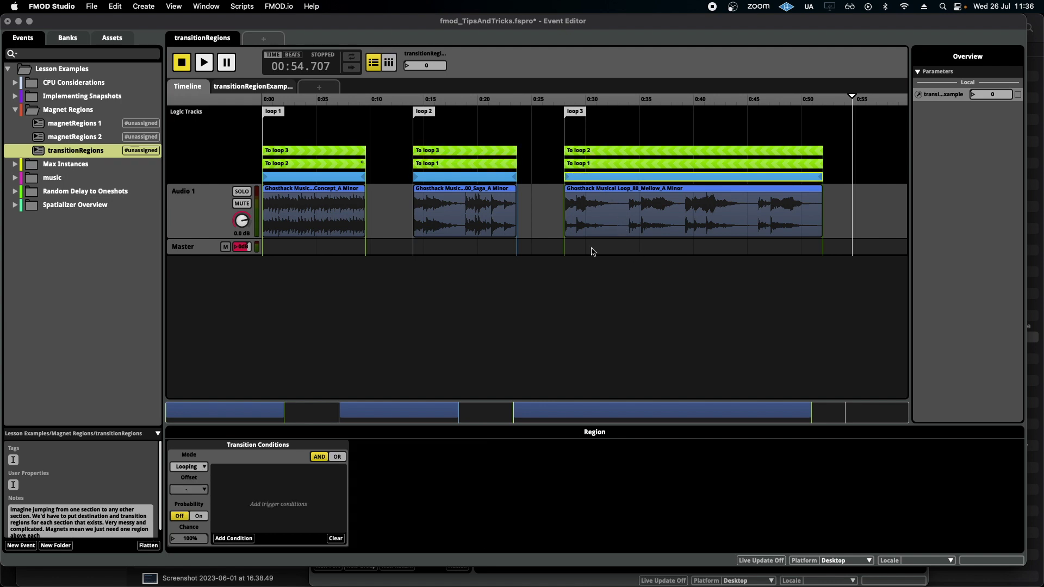
# - Recheck the Concept clip, then switch to the magnetRegions 2 event
pyautogui.click(573, 117)
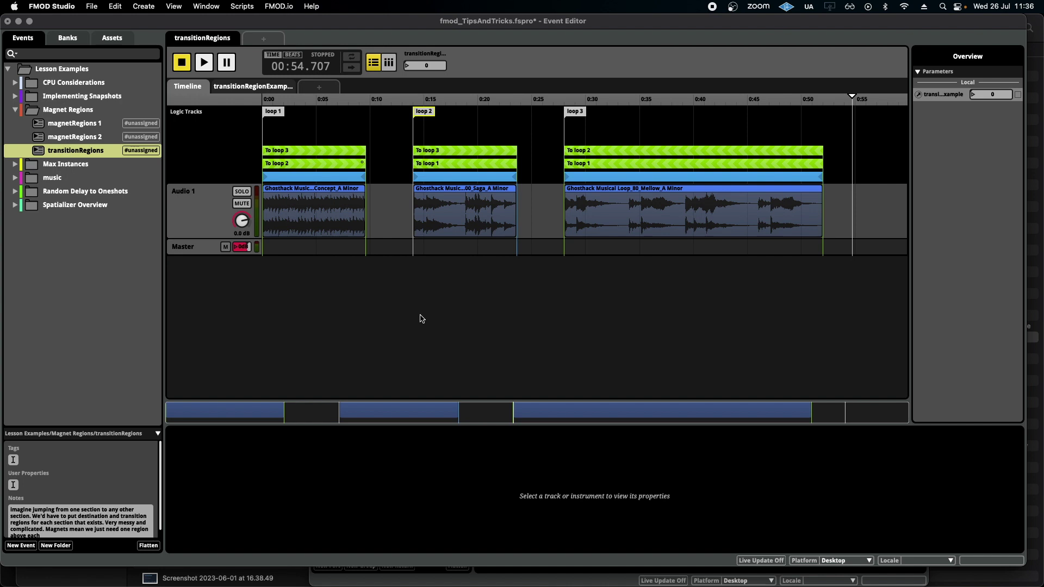
pyautogui.click(457, 220)
pyautogui.click(324, 219)
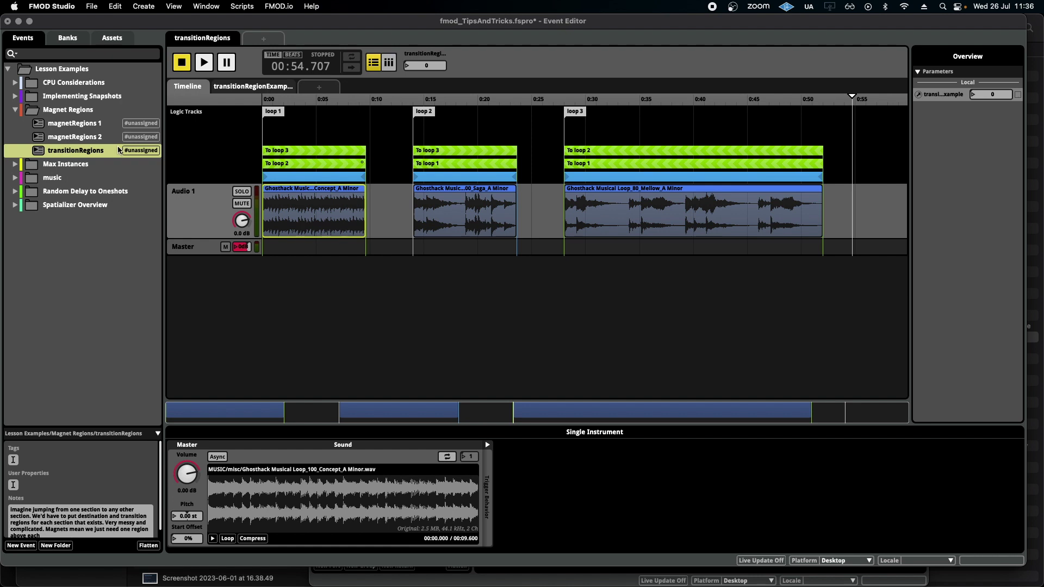
pyautogui.click(74, 137)
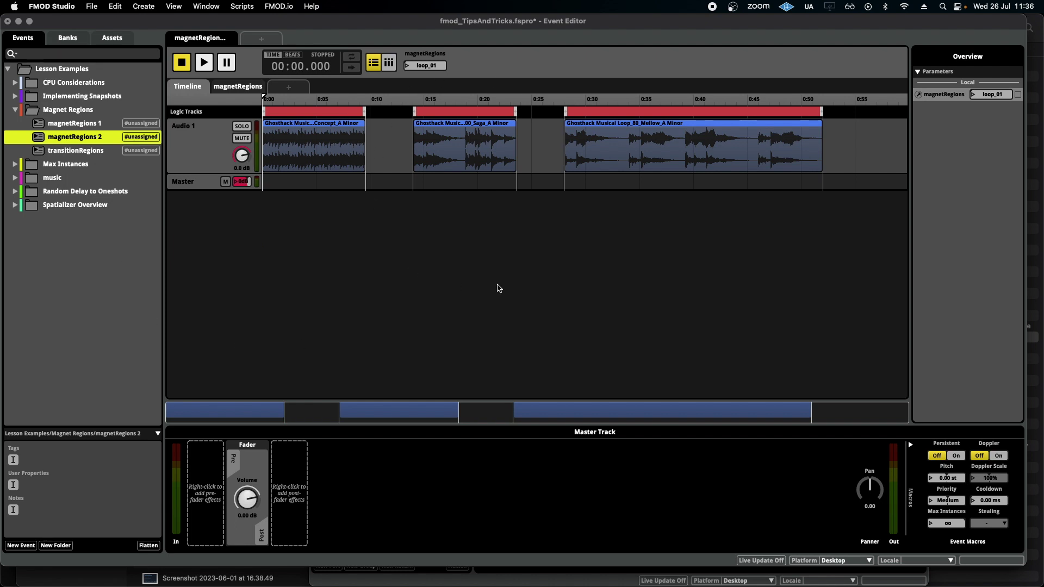
pyautogui.click(356, 116)
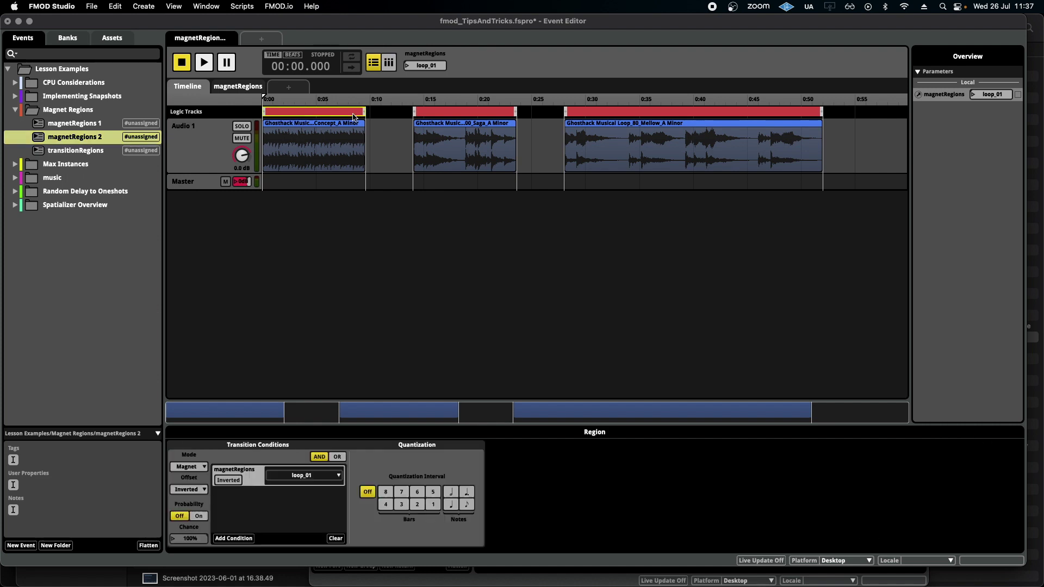
pyautogui.click(449, 115)
pyautogui.click(575, 117)
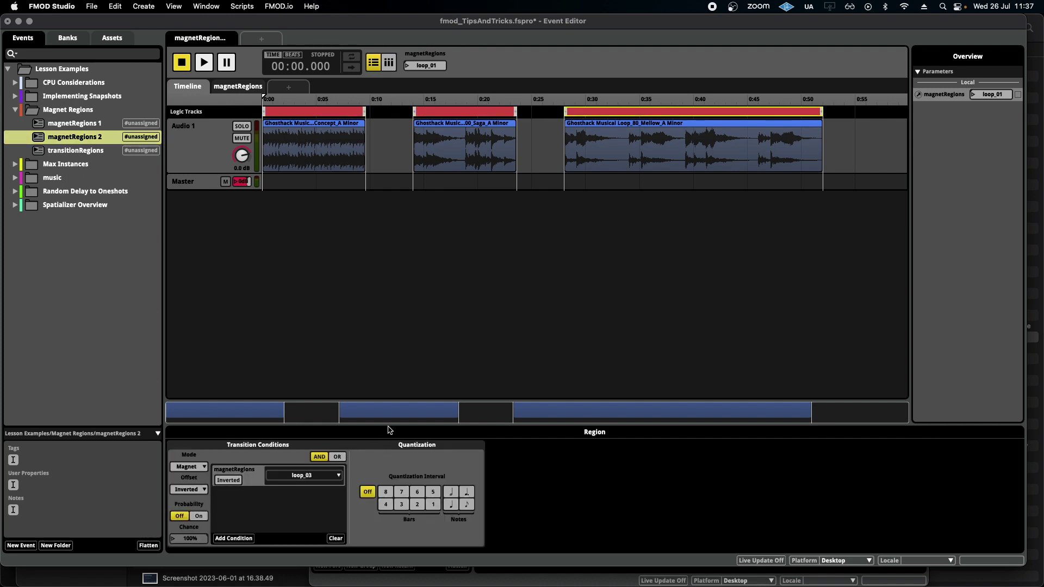
pyautogui.click(395, 326)
pyautogui.press('space')
pyautogui.click(407, 66)
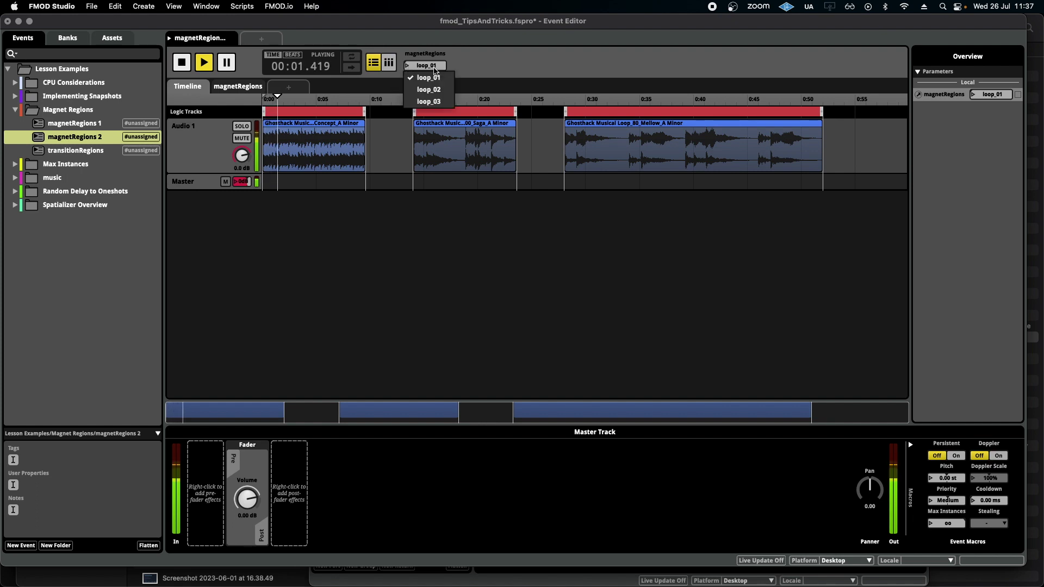
pyautogui.press('Down')
pyautogui.press('Return')
pyautogui.click(407, 66)
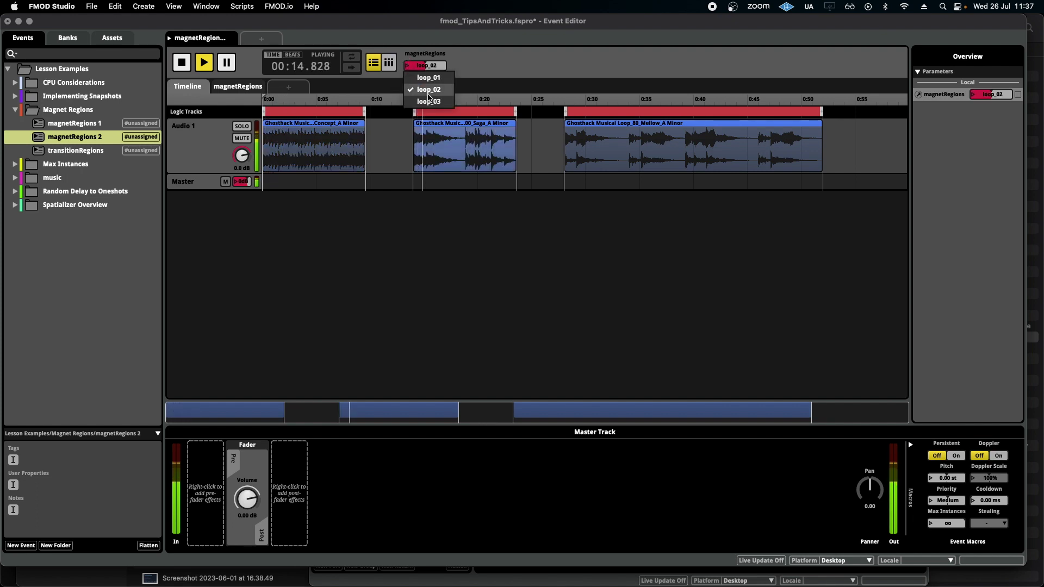
pyautogui.press('Down')
pyautogui.press('Return')
pyautogui.click(407, 67)
pyautogui.press('Up')
pyautogui.press('Up')
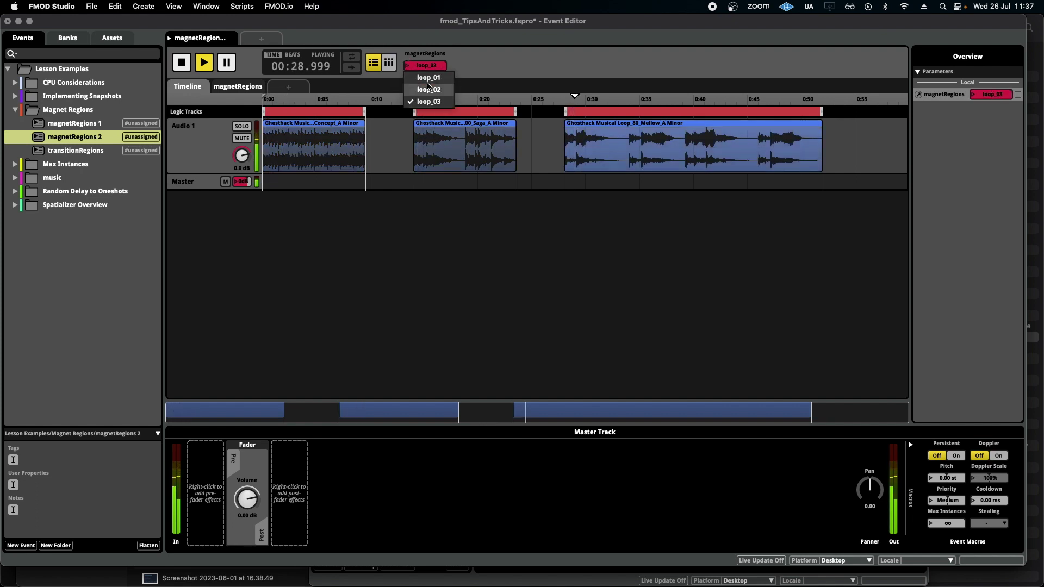
pyautogui.press('Return')
pyautogui.click(408, 66)
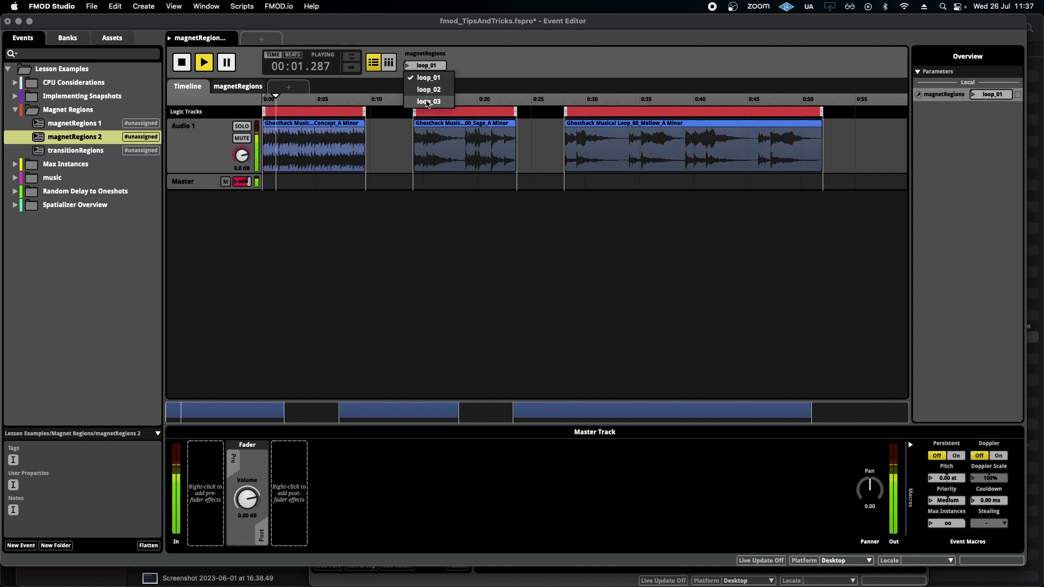
pyautogui.press('Down')
pyautogui.press('Down')
pyautogui.press('Return')
pyautogui.click(407, 66)
pyautogui.click(424, 90)
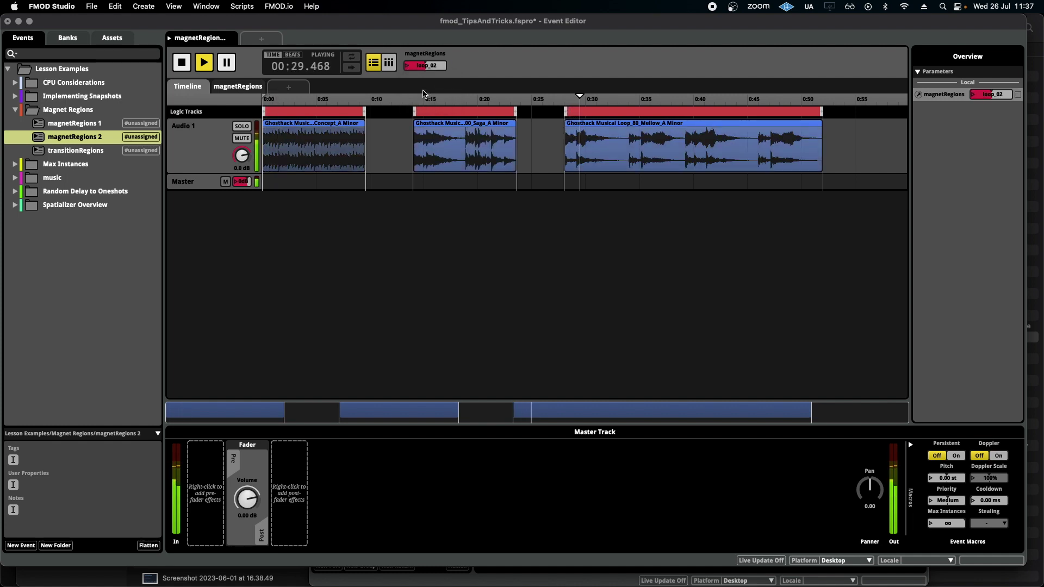
pyautogui.press('space')
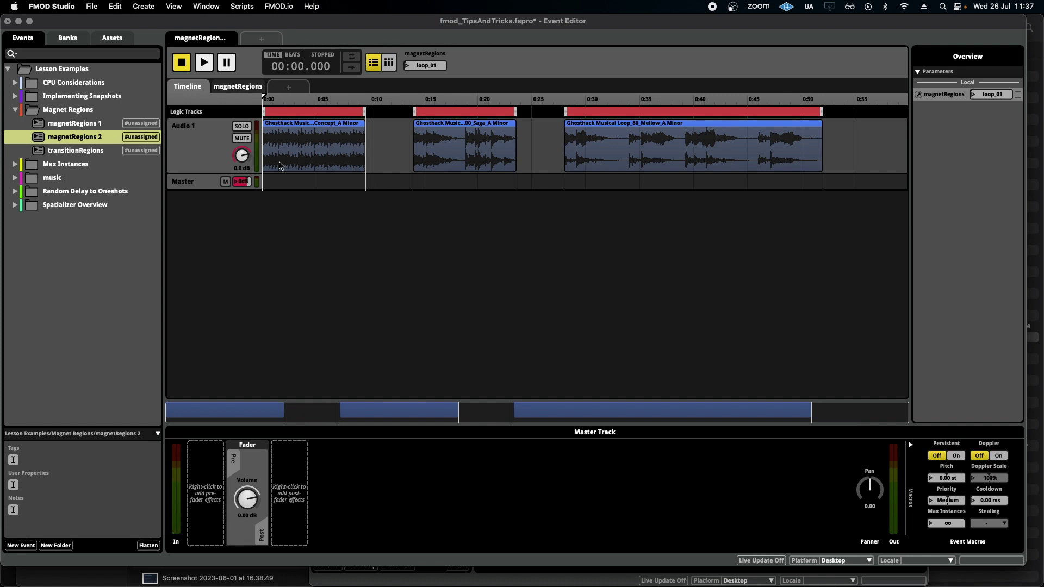
# - Set the first magnet region's (loop_01) transition offset to Relative
pyautogui.click(309, 112)
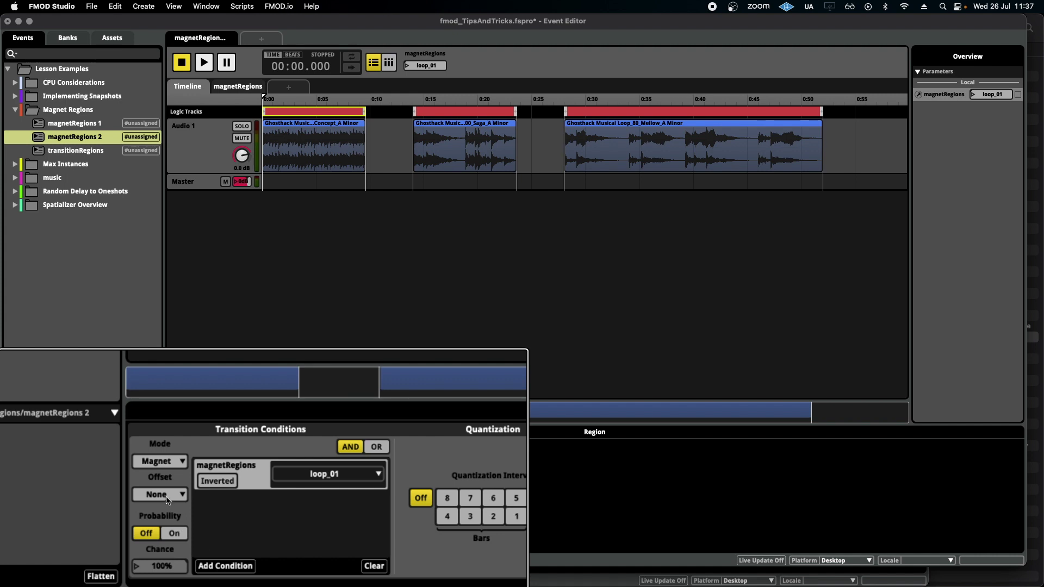
pyautogui.click(182, 496)
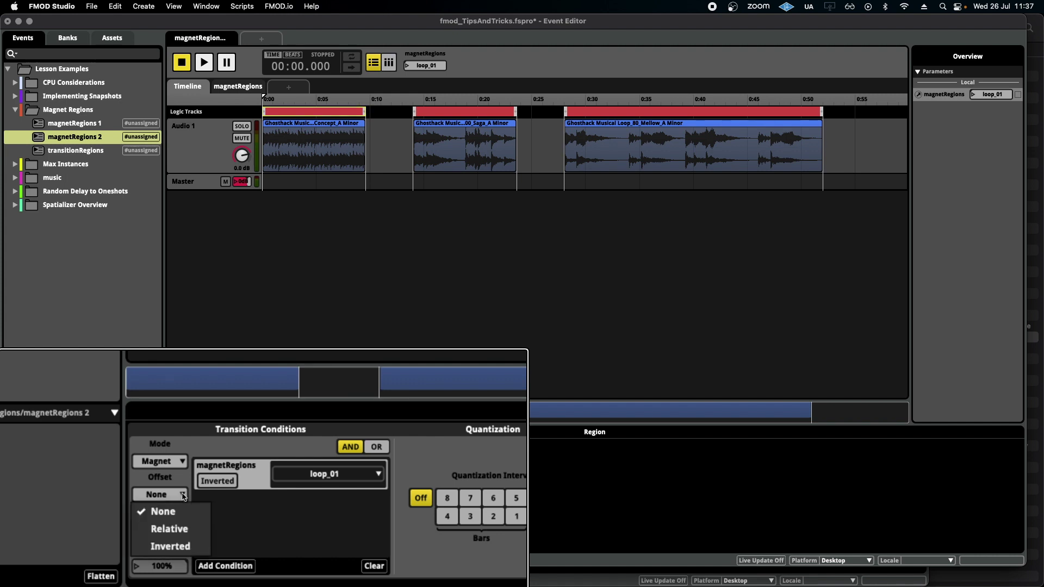
pyautogui.click(200, 530)
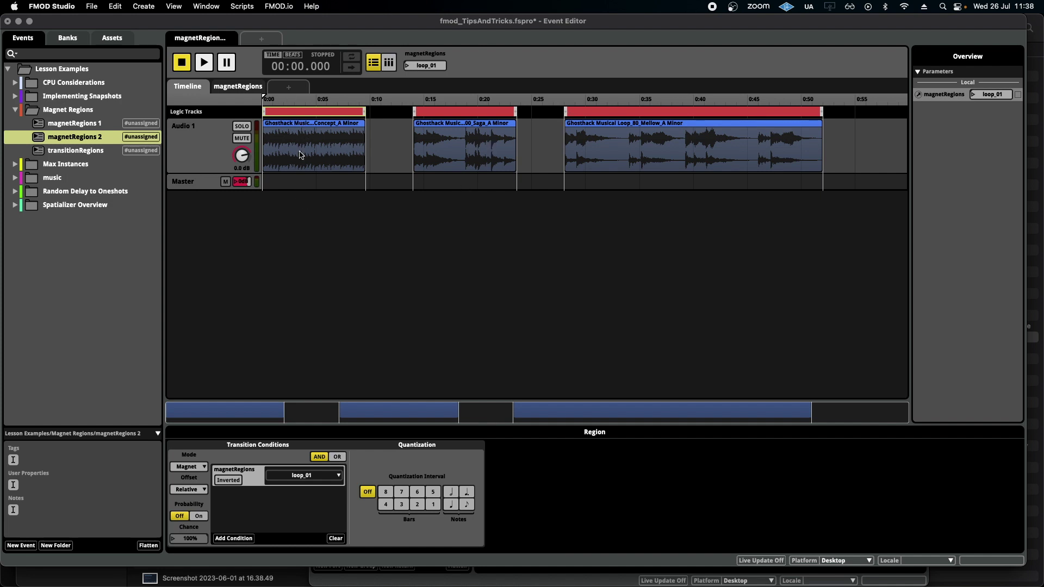
# - Return the playhead to 0:00 and play the event
pyautogui.click(314, 99)
pyautogui.moveTo(314, 100); pyautogui.dragTo(235, 106)
pyautogui.press('space')
pyautogui.press('space')
# - Stop playback and set the loop_02 magnet region's offset to Relative
pyautogui.click(466, 113)
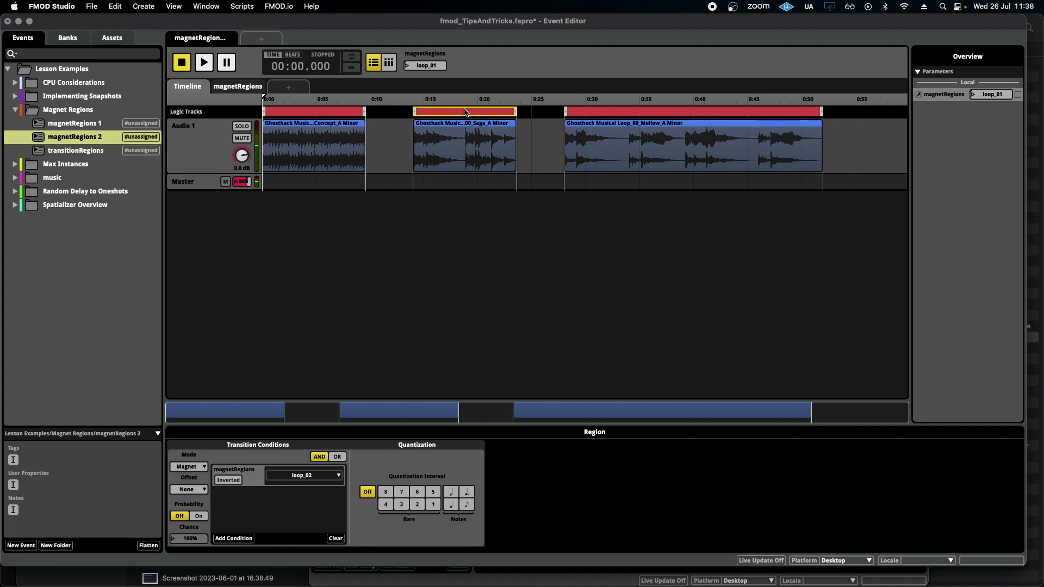
pyautogui.click(189, 490)
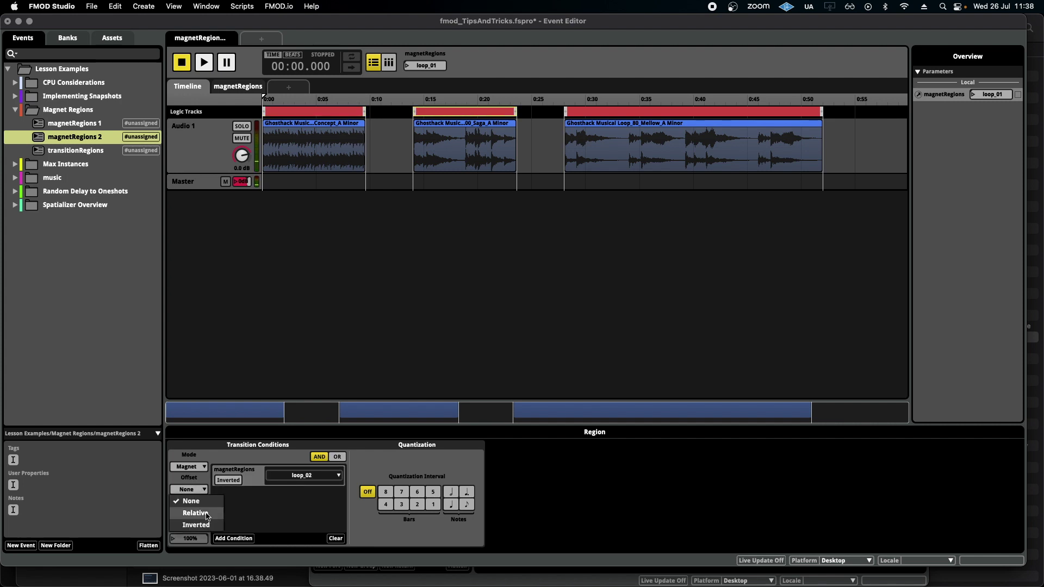
pyautogui.click(207, 514)
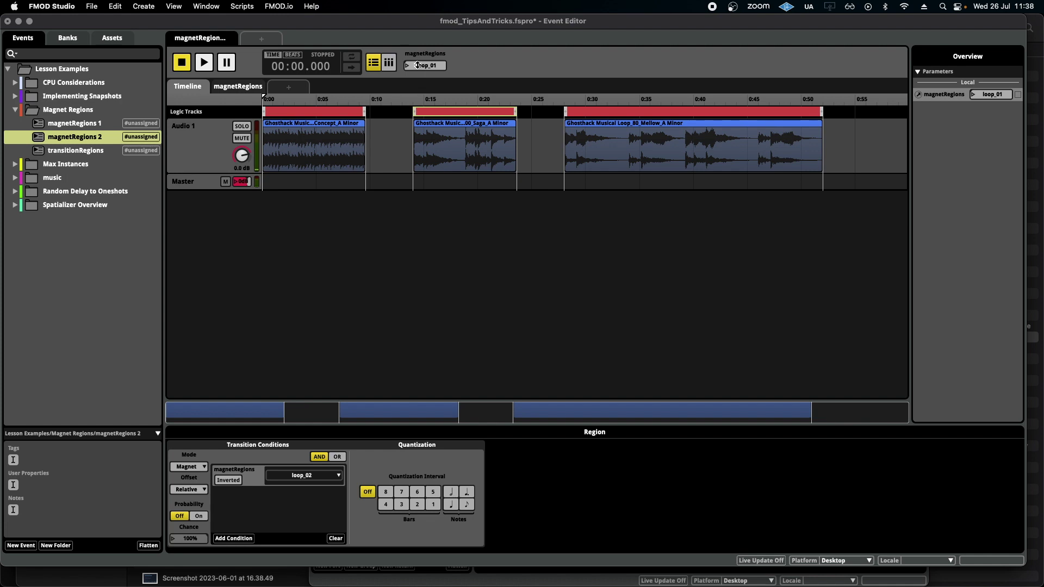
# - Play the event, switch the magnetRegions parameter to loop_02, then stop playback
pyautogui.press('space')
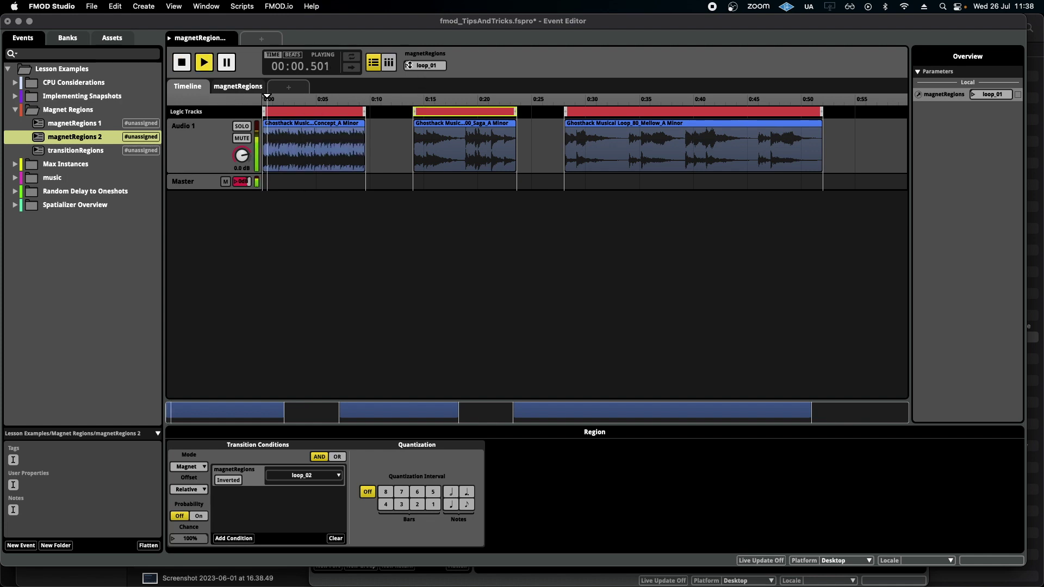
pyautogui.click(410, 65)
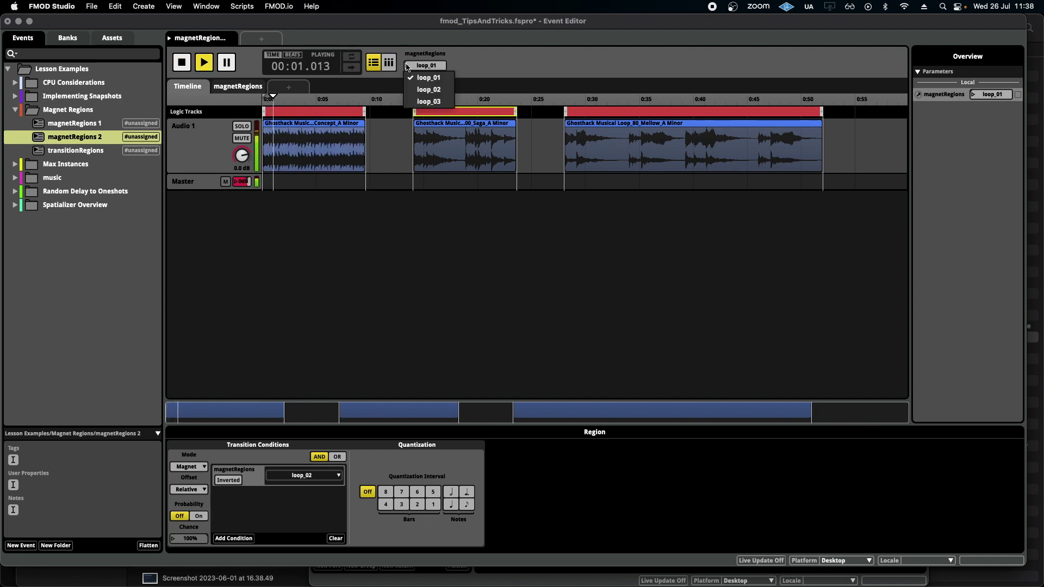
pyautogui.click(445, 91)
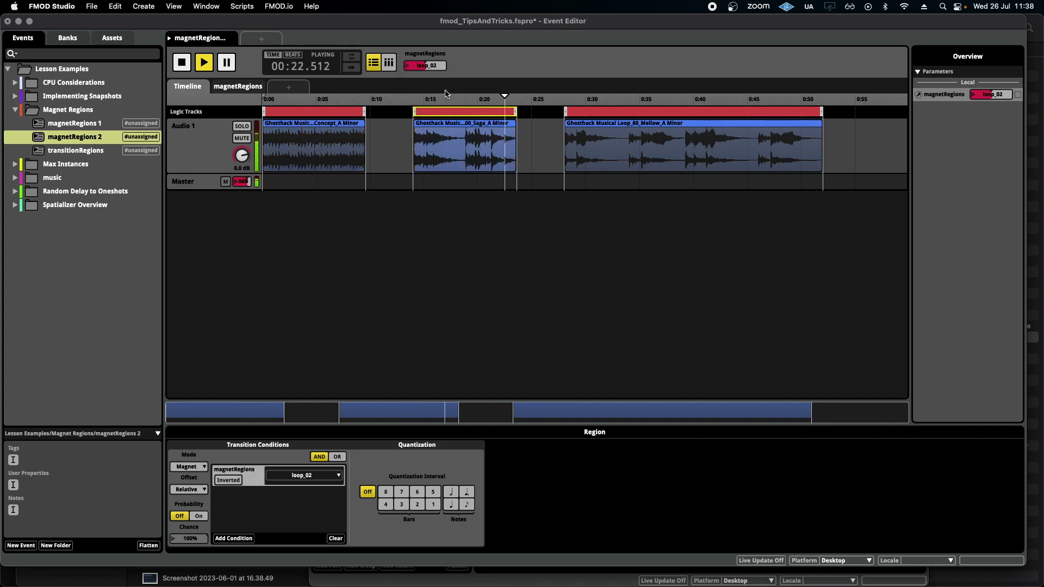
pyautogui.press('space')
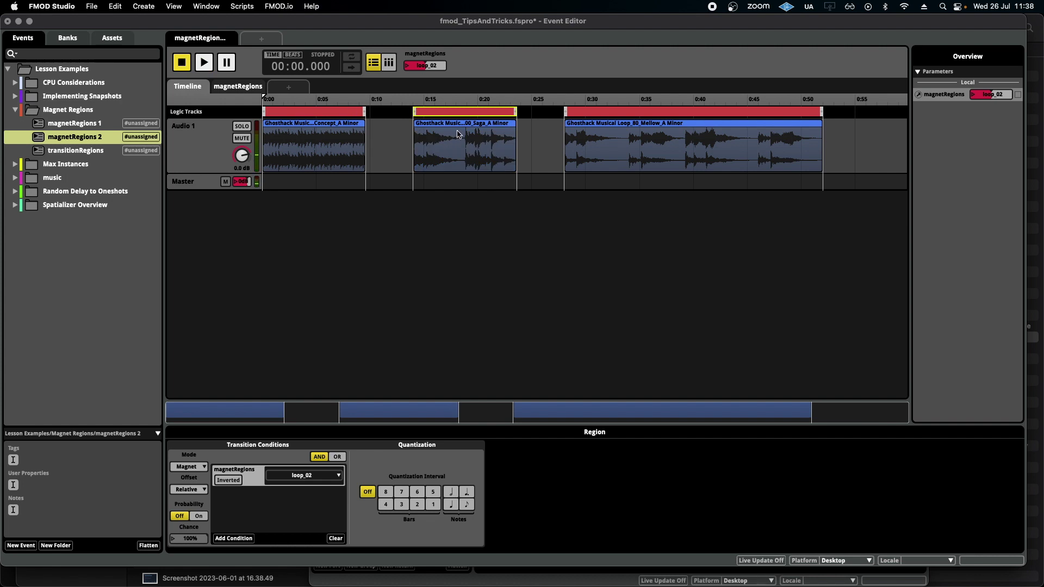
# - Check the first two audio clips, then set the loop_01 magnet region's offset to Inverted
pyautogui.click(468, 128)
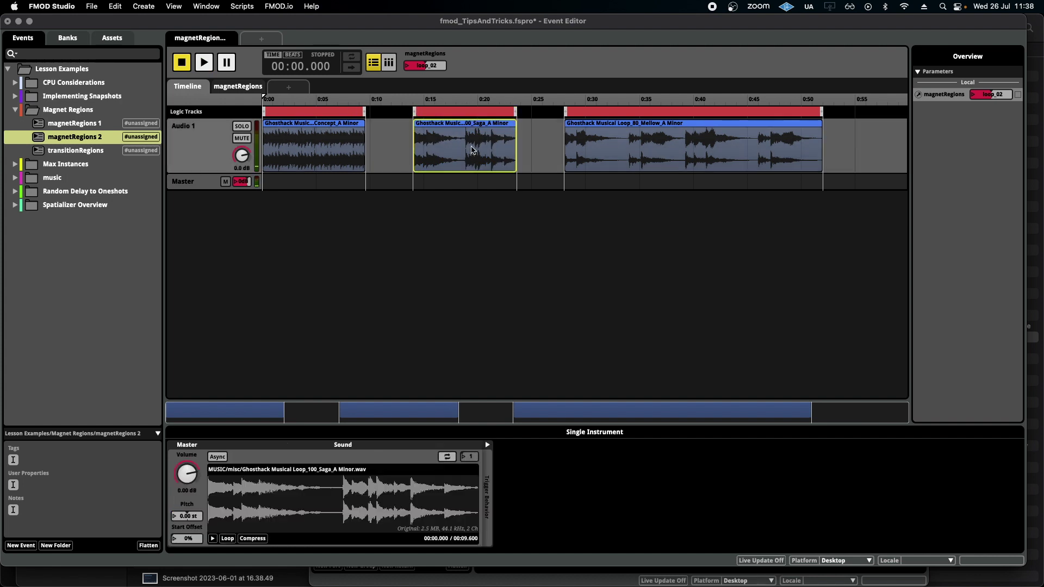
pyautogui.click(308, 140)
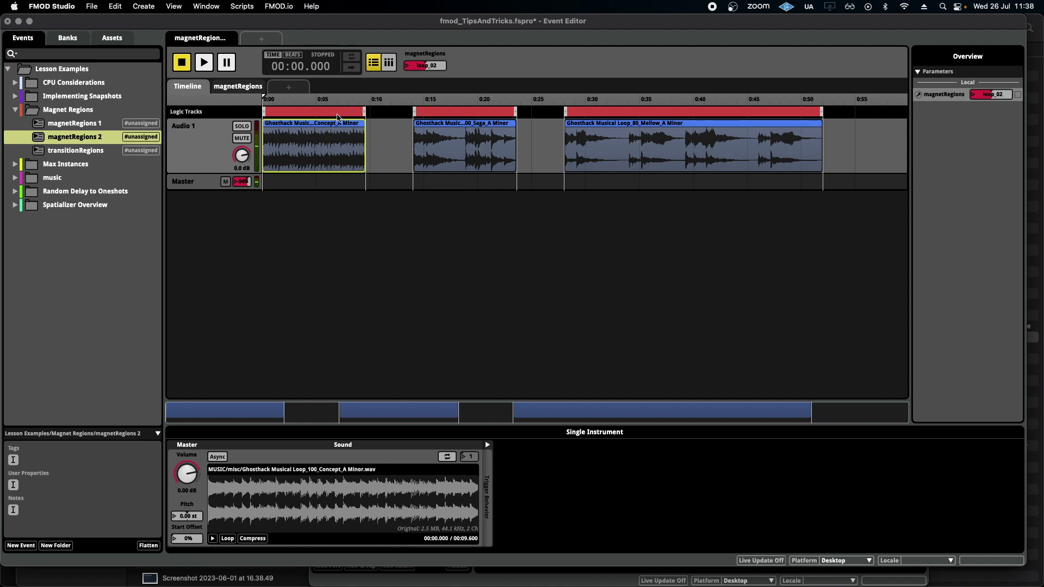
pyautogui.click(337, 114)
pyautogui.click(206, 492)
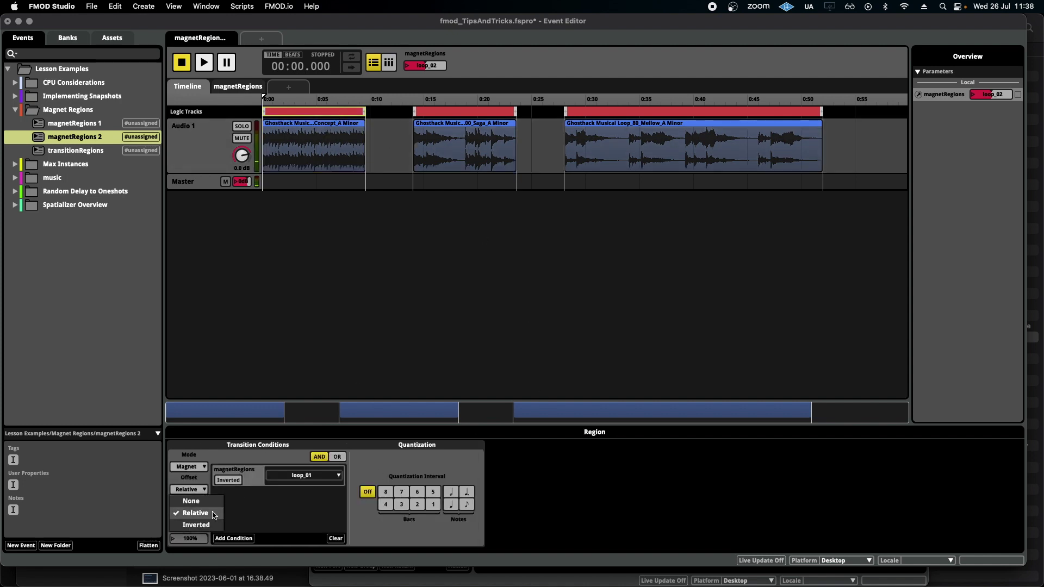
pyautogui.click(216, 526)
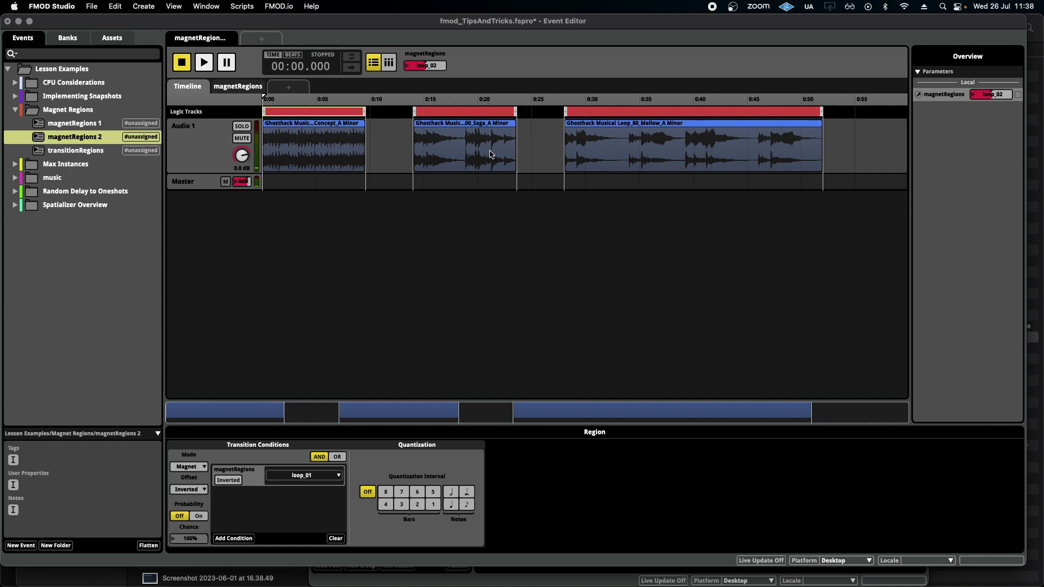
# - Set the loop_03 region's offset to Inverted and return the magnetRegions parameter to loop_01
pyautogui.click(637, 113)
pyautogui.click(195, 489)
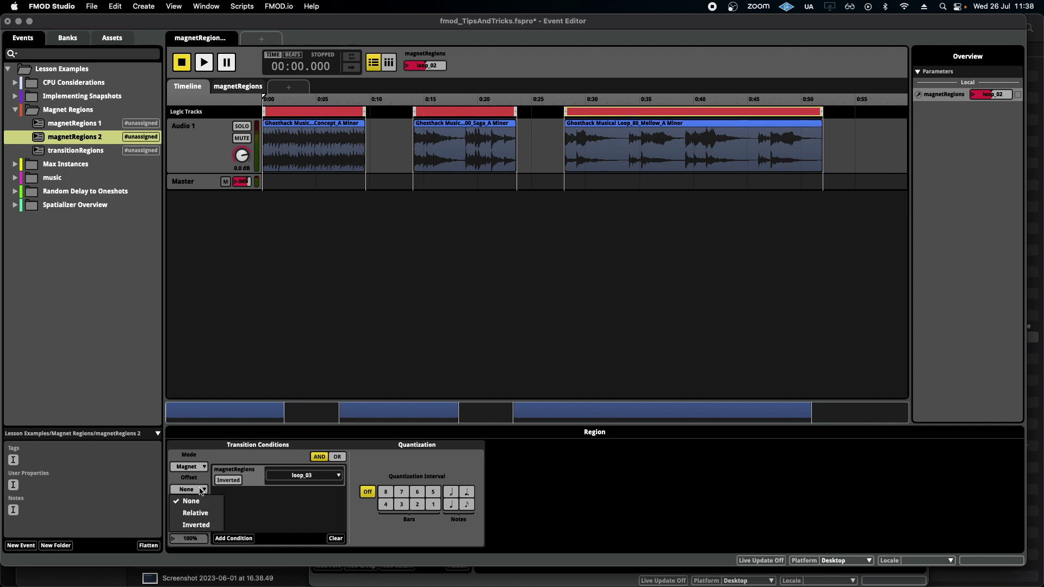
pyautogui.click(203, 525)
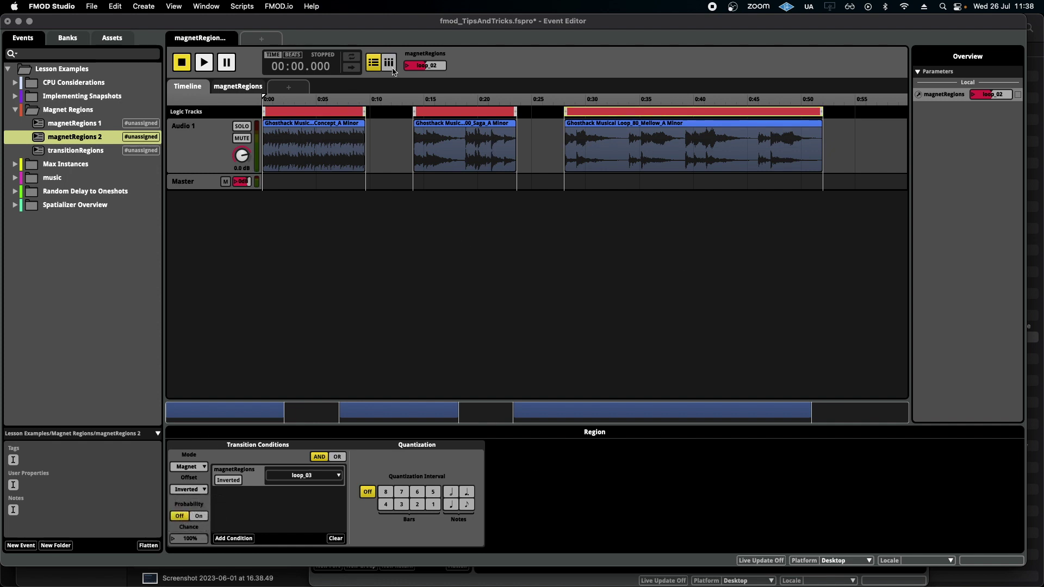
pyautogui.moveTo(421, 65); pyautogui.dragTo(381, 76)
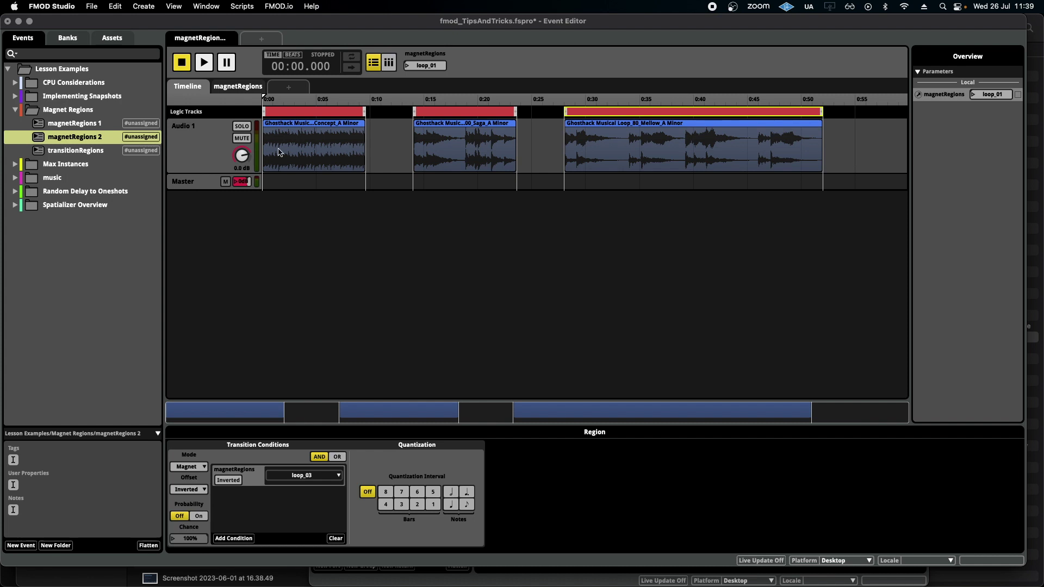
# - Play from near the start, switch magnetRegions to loop_03 to jump to section three, then stop
pyautogui.click(287, 100)
pyautogui.click(752, 100)
pyautogui.click(308, 98)
pyautogui.press('space')
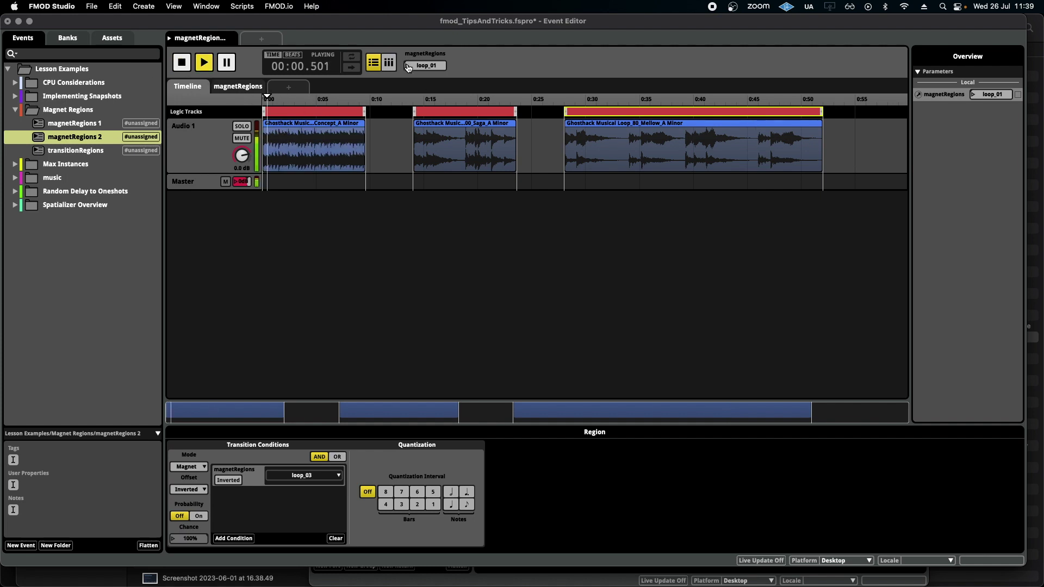
pyautogui.click(409, 65)
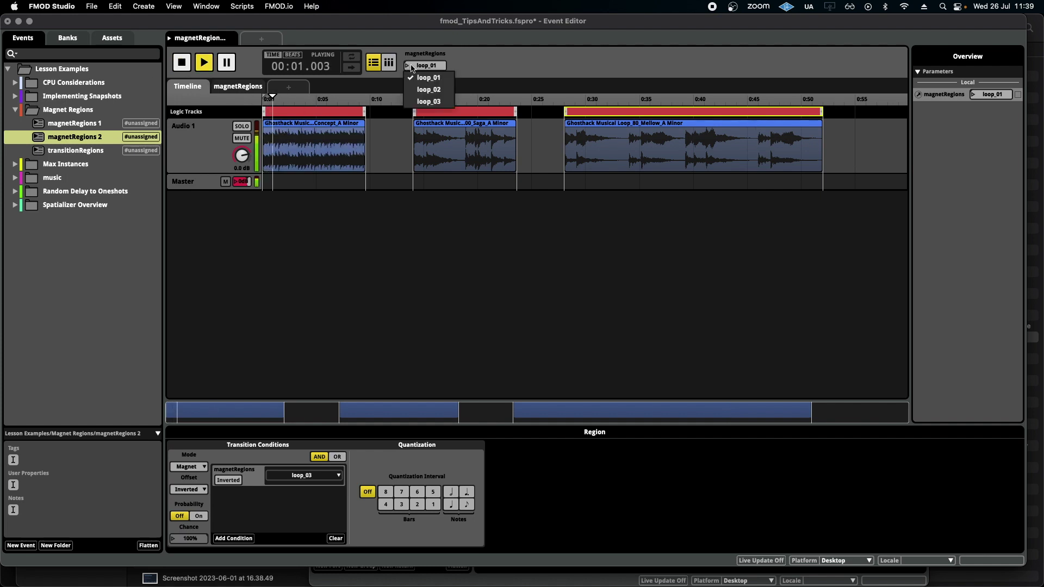
pyautogui.click(440, 102)
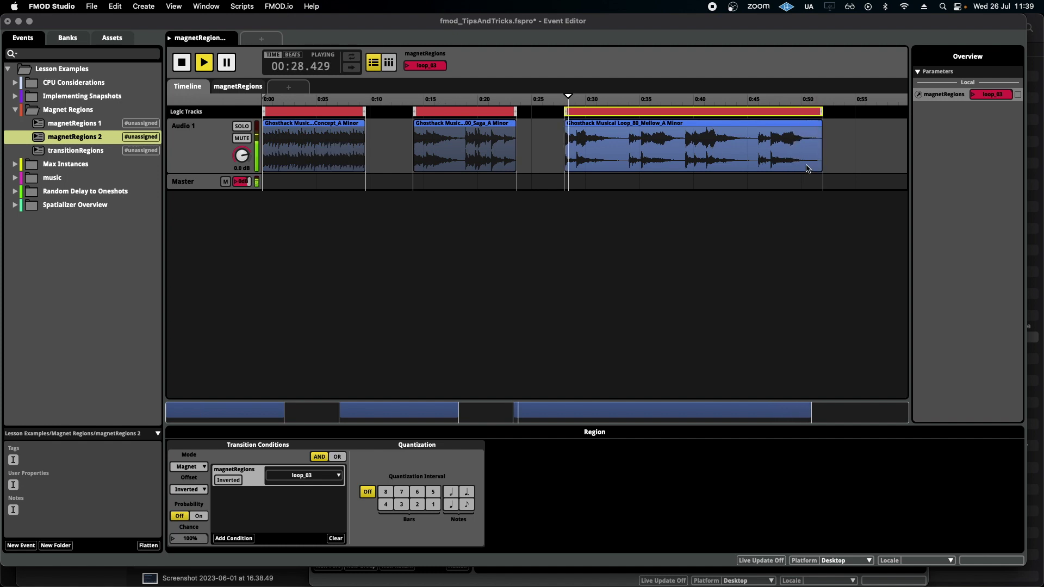
pyautogui.press('space')
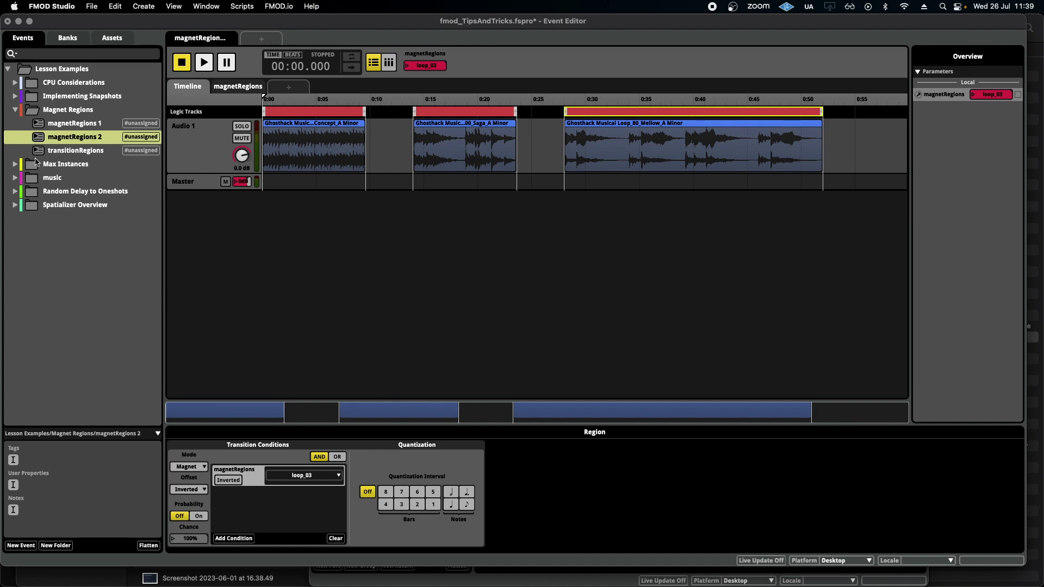
pyautogui.click(81, 153)
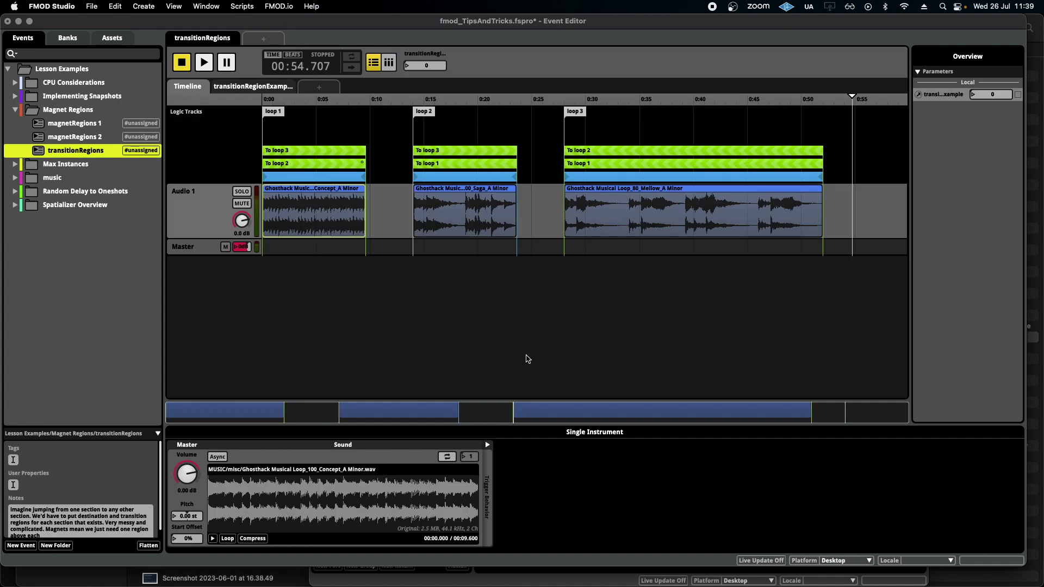
pyautogui.click(57, 139)
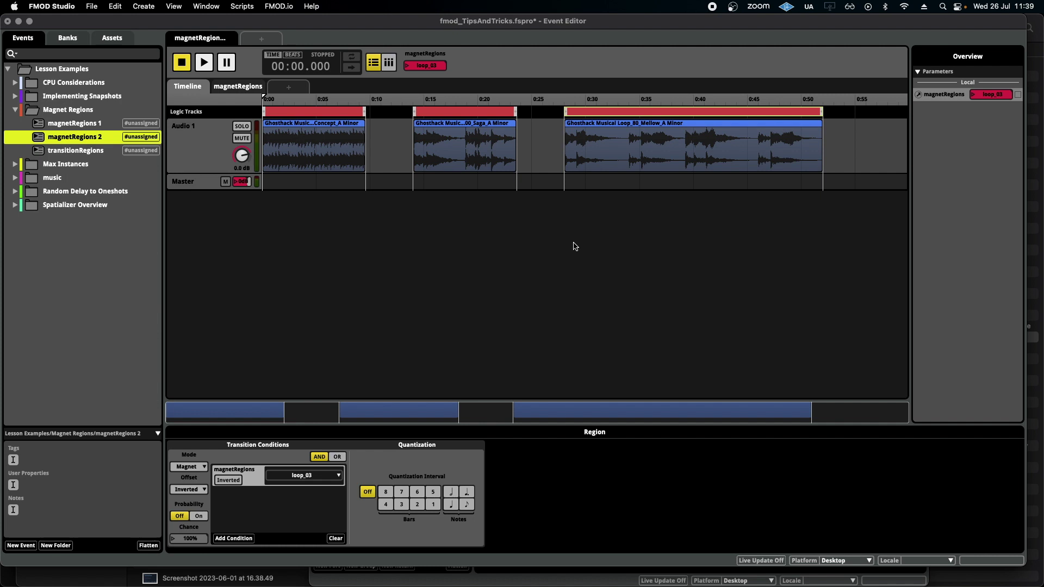